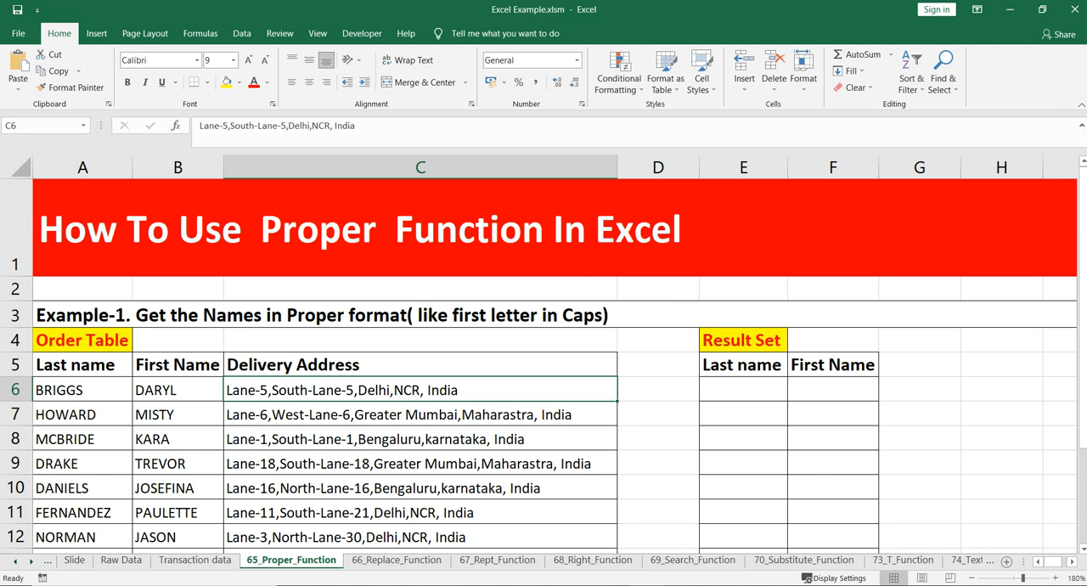
# Step: Examine the Example-1 heading, the Order Table's name and address columns, and the Result Set columns
pyautogui.click(365, 315)
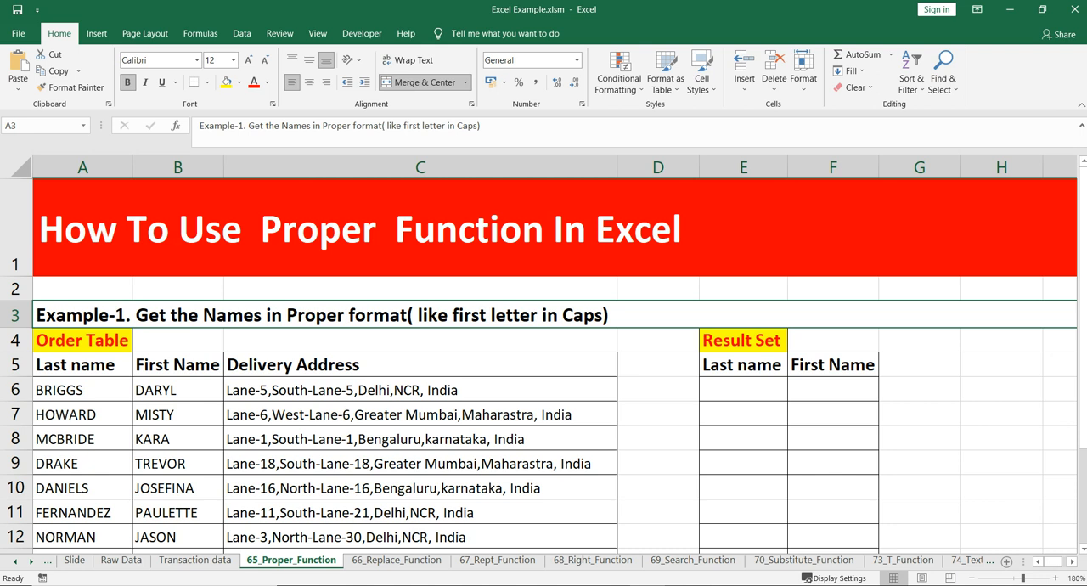
pyautogui.scroll(-1, 544, 357)
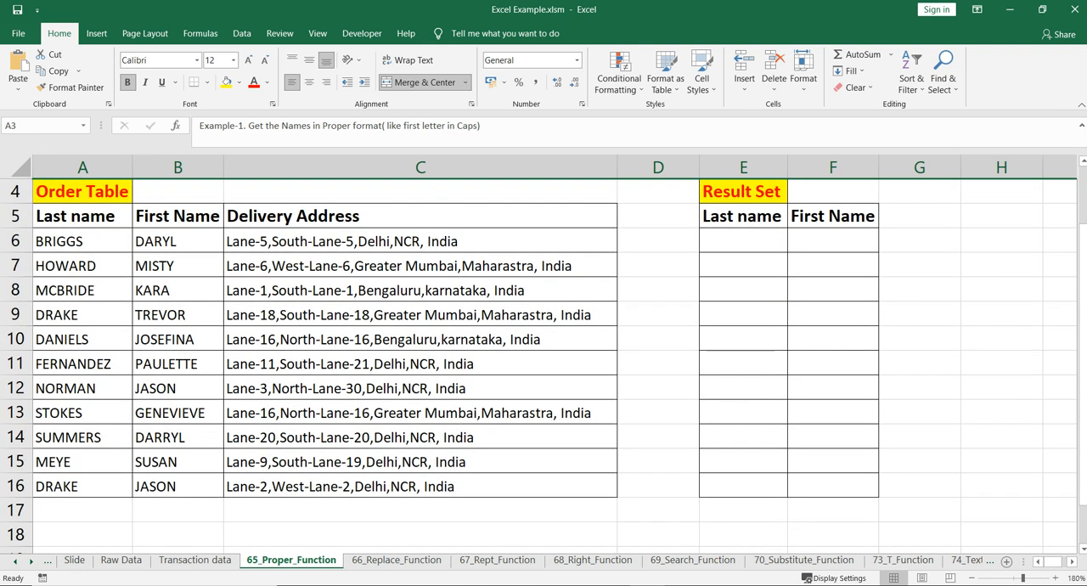
pyautogui.scroll(1, 543, 357)
pyautogui.click(82, 365)
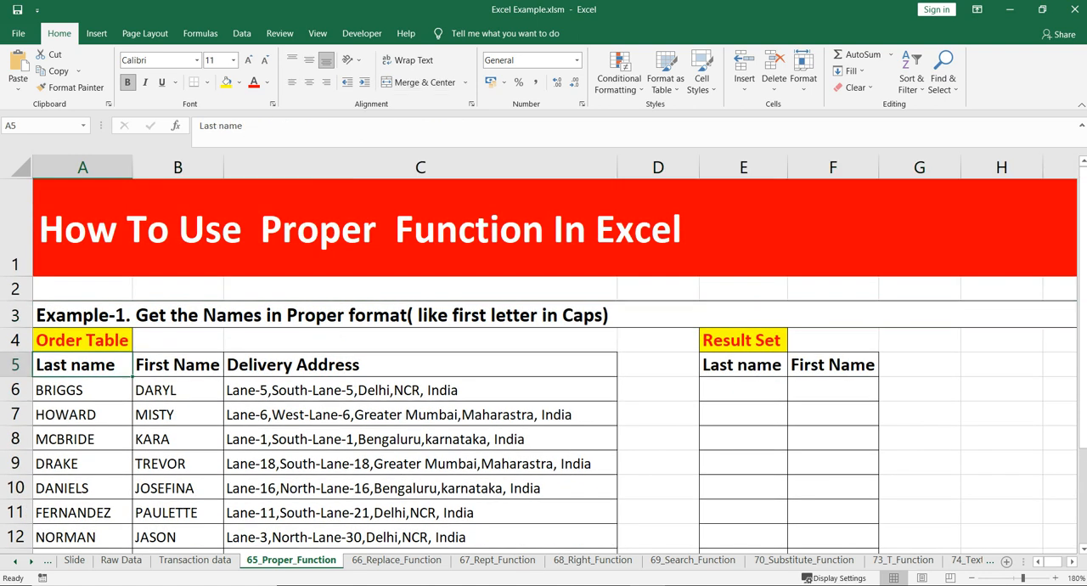
pyautogui.click(82, 389)
pyautogui.click(177, 365)
pyautogui.click(177, 390)
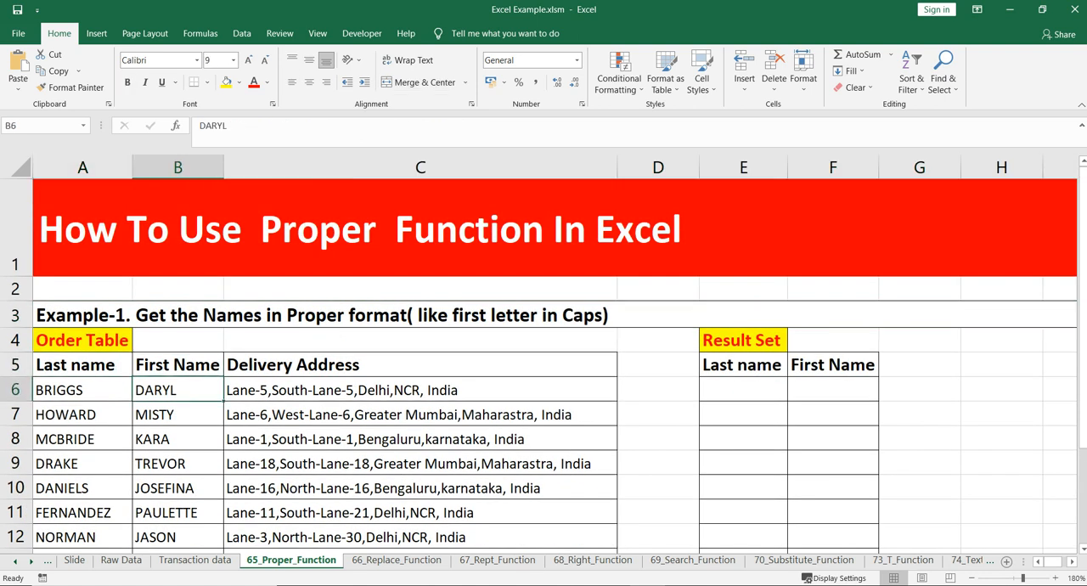
pyautogui.click(420, 389)
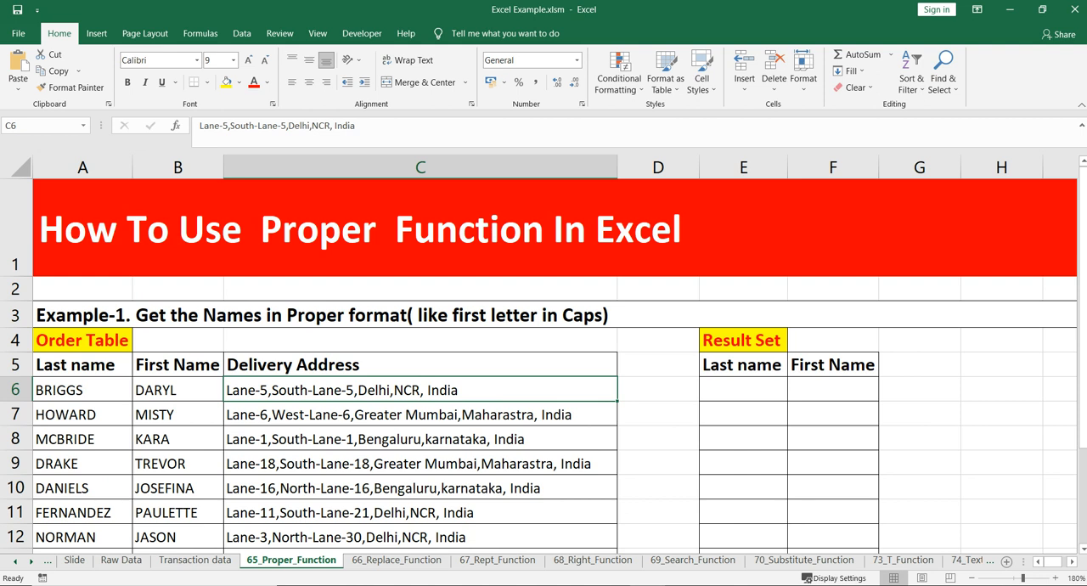
pyautogui.click(743, 389)
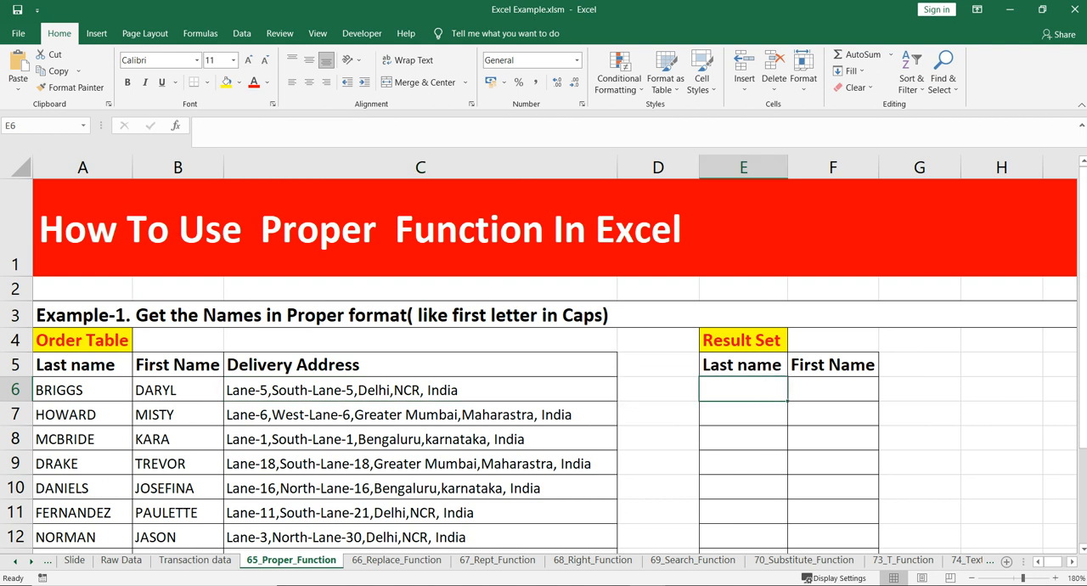
pyautogui.click(82, 390)
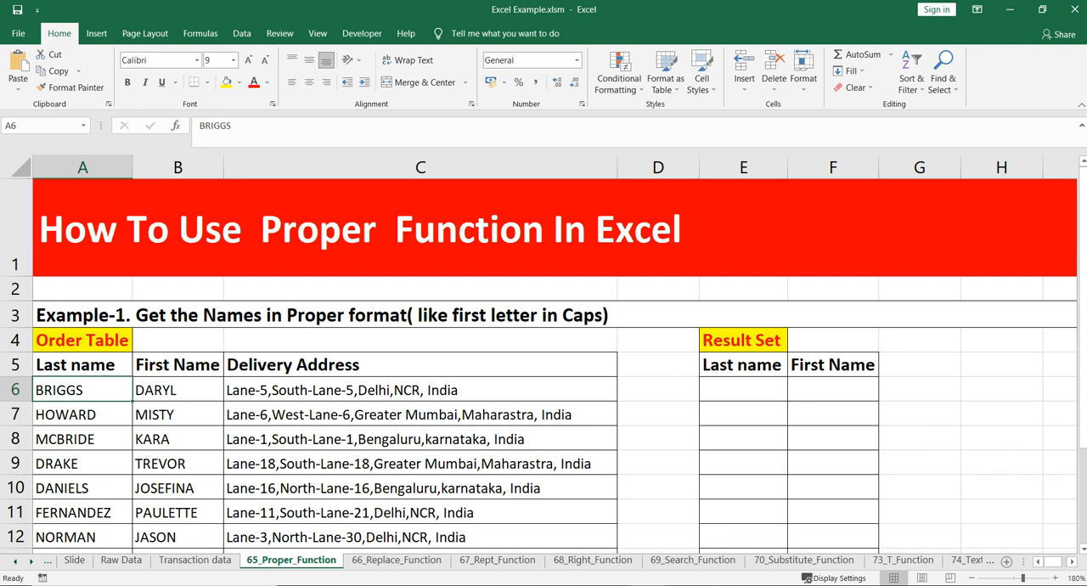
pyautogui.click(177, 389)
pyautogui.click(82, 390)
pyautogui.moveTo(178, 390); pyautogui.dragTo(85, 389)
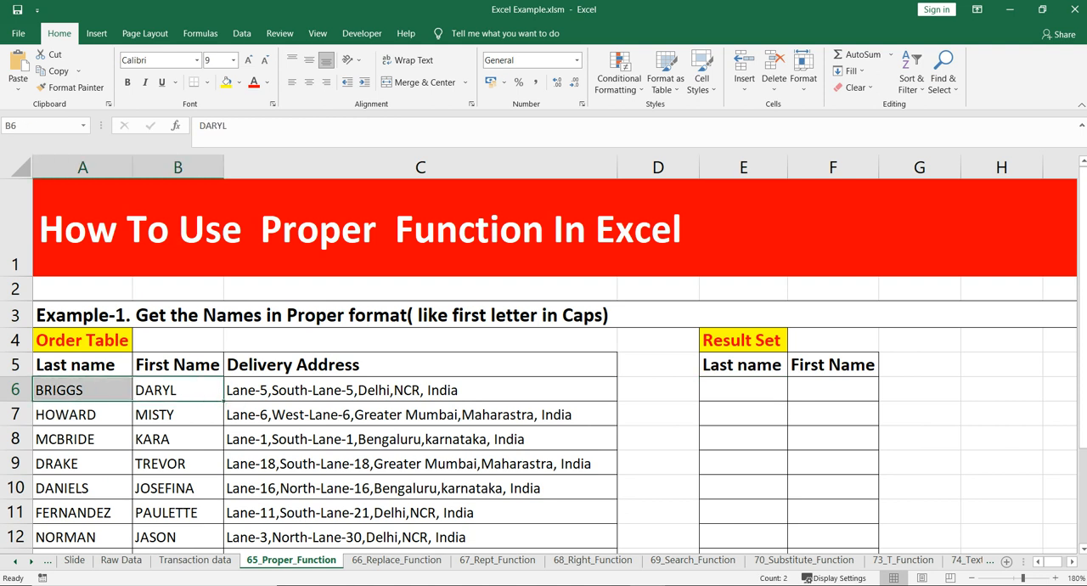
pyautogui.click(743, 390)
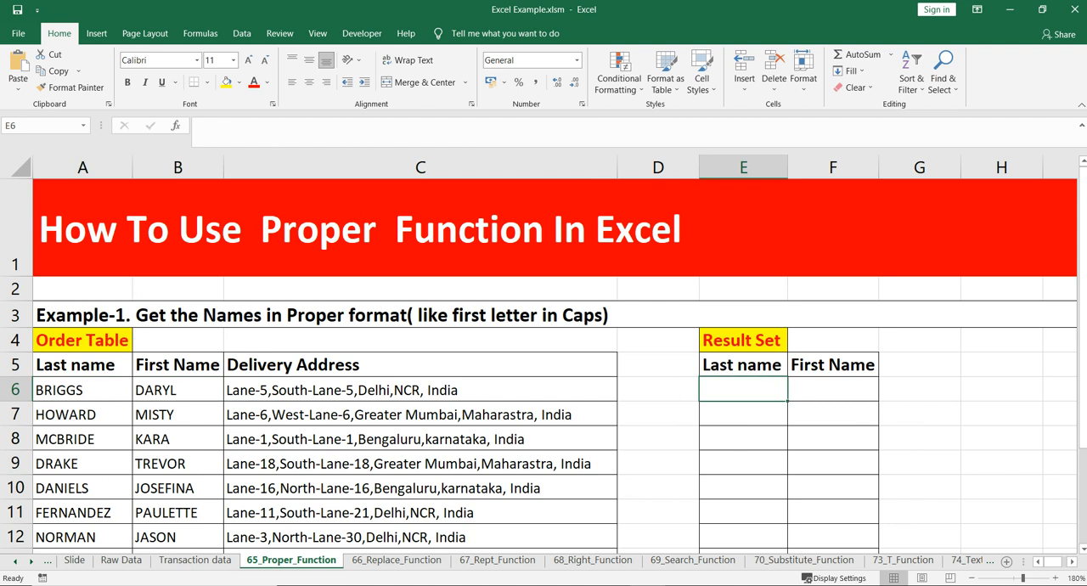
# Step: Enter the first customer's first name in D6 as a sample, with only the first letter capitalized
pyautogui.click(658, 389)
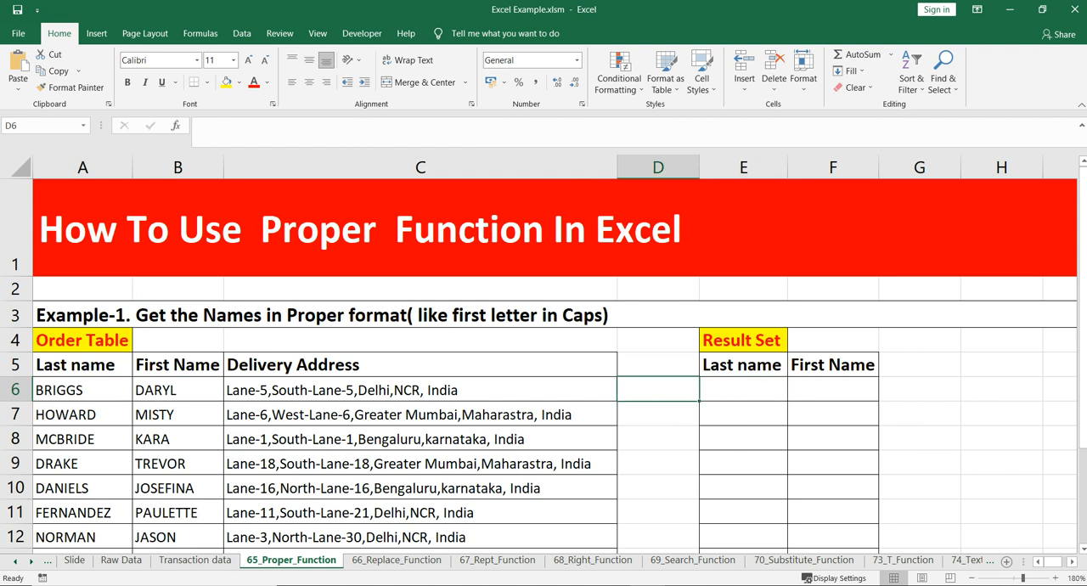
pyautogui.write('D')
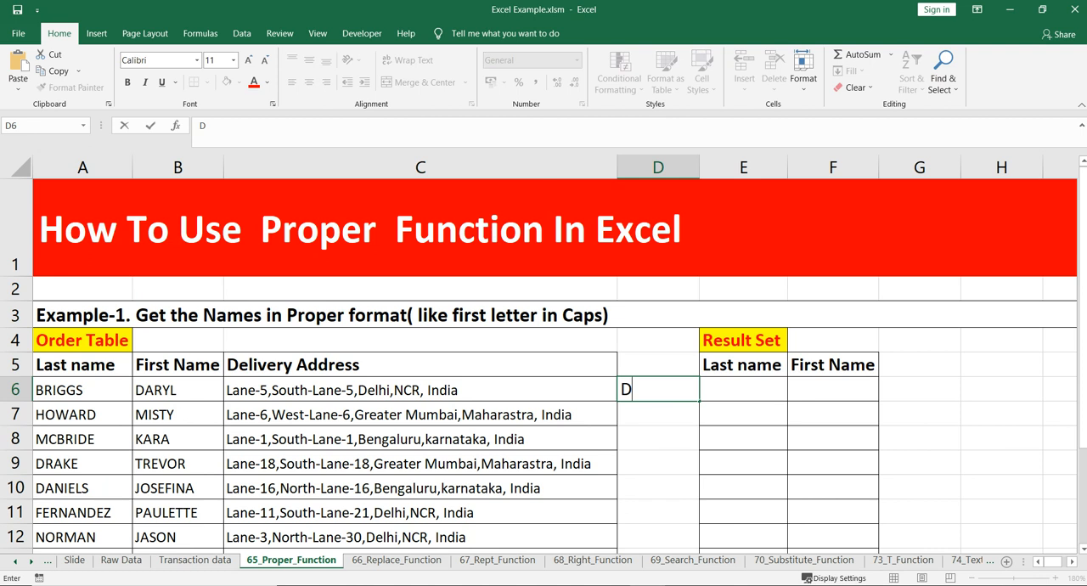
pyautogui.write('aryl')
pyautogui.press('Return')
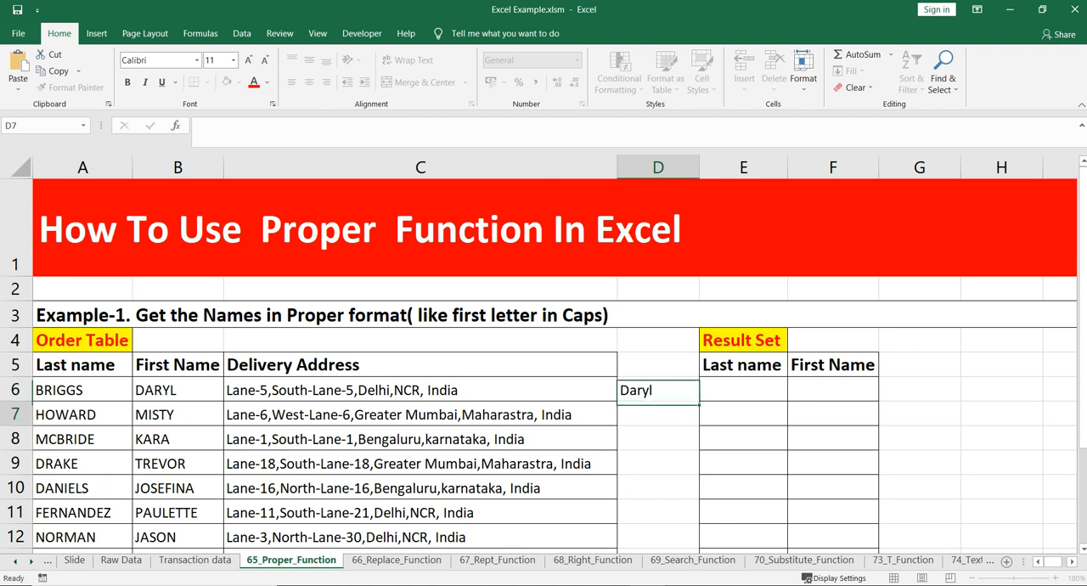
# Step: Inspect the letter case of the sample name in D6 and clear it from the cell
pyautogui.click(657, 390)
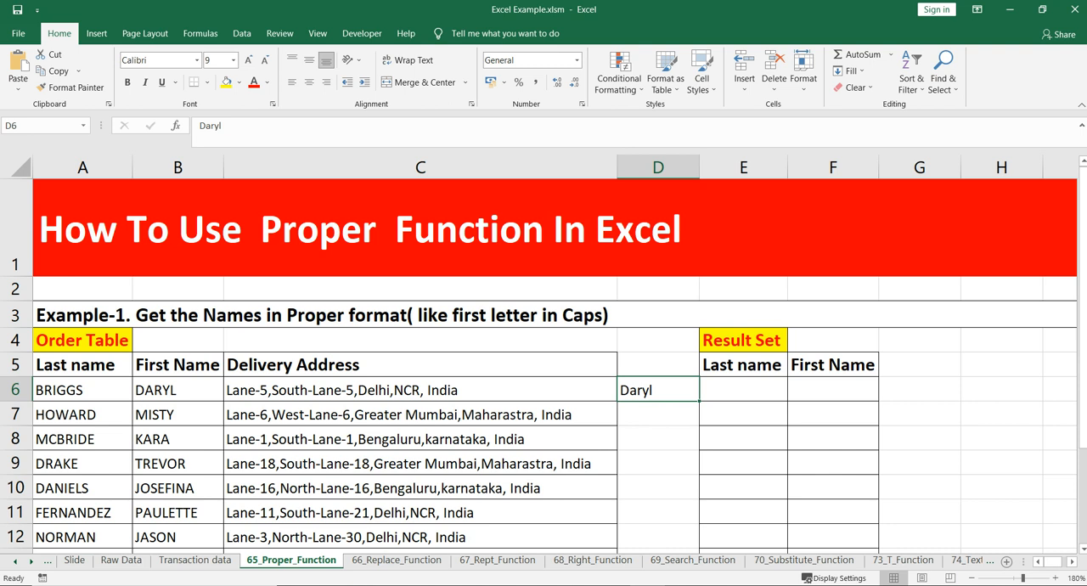
pyautogui.doubleClick(630, 390)
pyautogui.moveTo(630, 389); pyautogui.dragTo(653, 389)
pyautogui.press('Return')
pyautogui.press('Delete')
# Step: Enter the test formula =PROPER("abcd") in E6, the first Last name cell of the Result Set
pyautogui.click(743, 389)
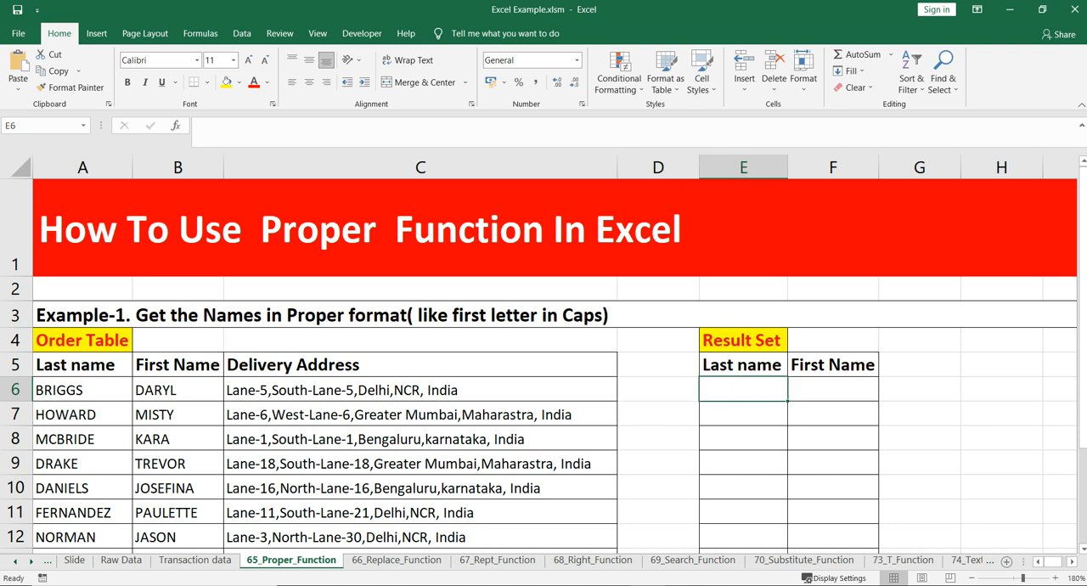
pyautogui.write('=')
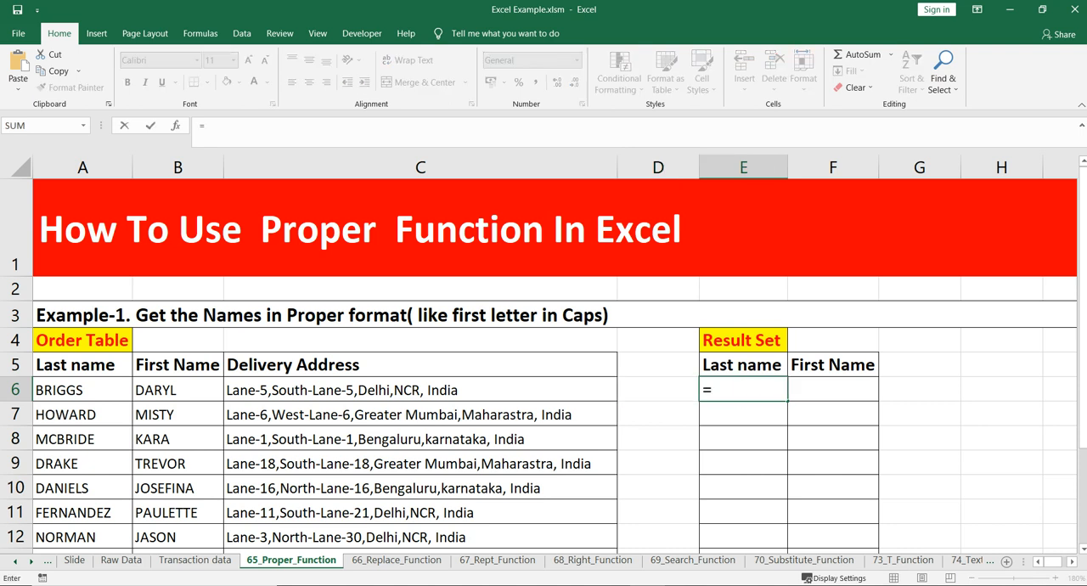
pyautogui.write('Prop')
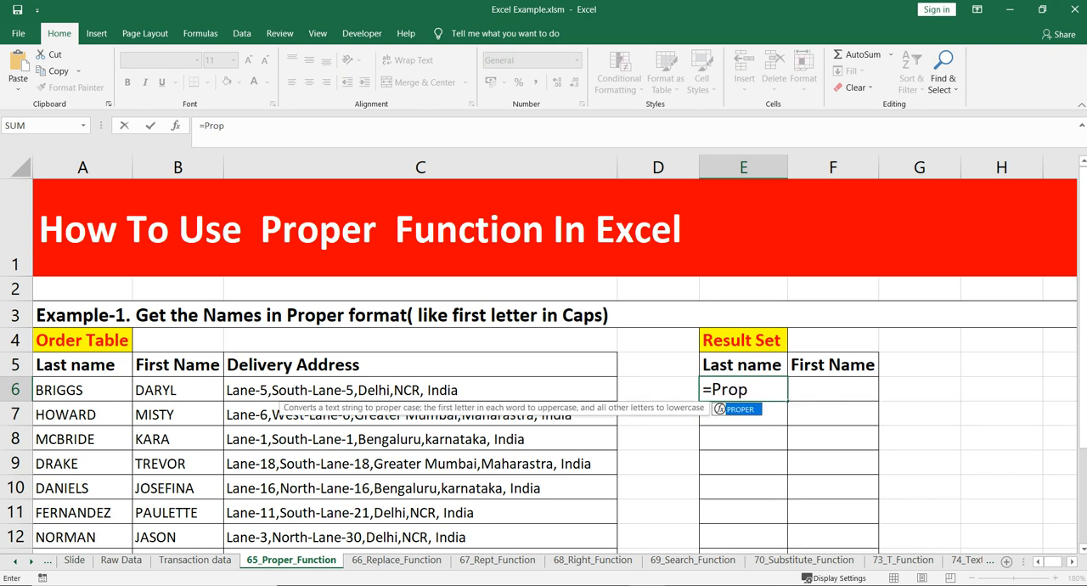
pyautogui.press('Tab')
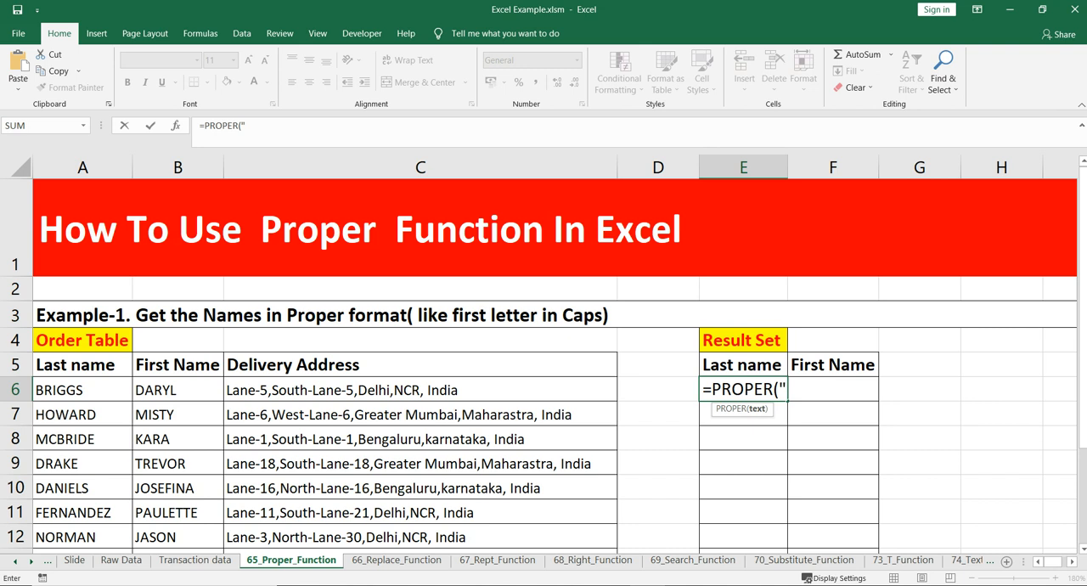
pyautogui.write('abcd"')
pyautogui.write(')')
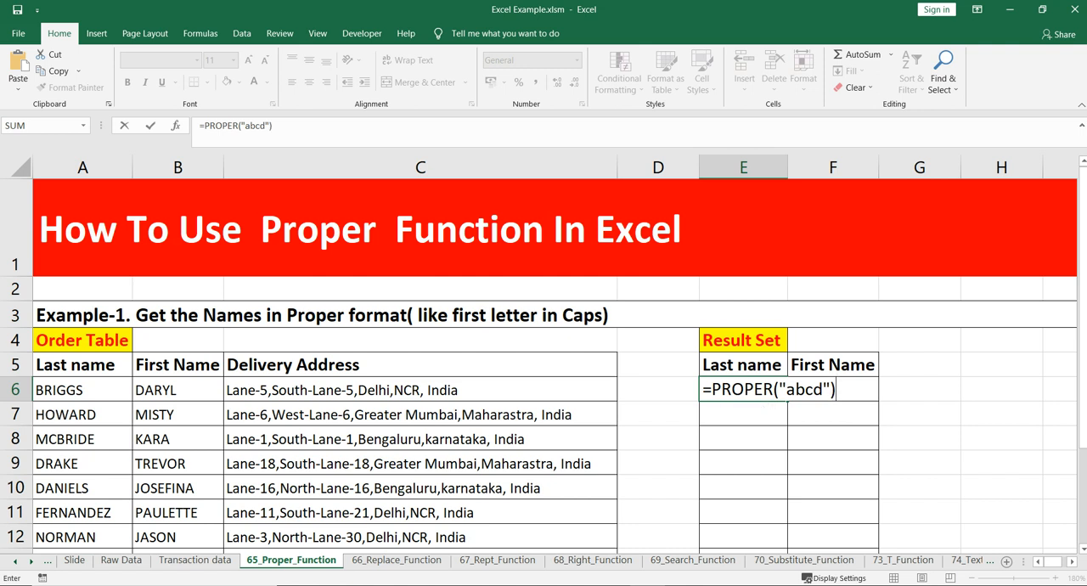
pyautogui.press('Return')
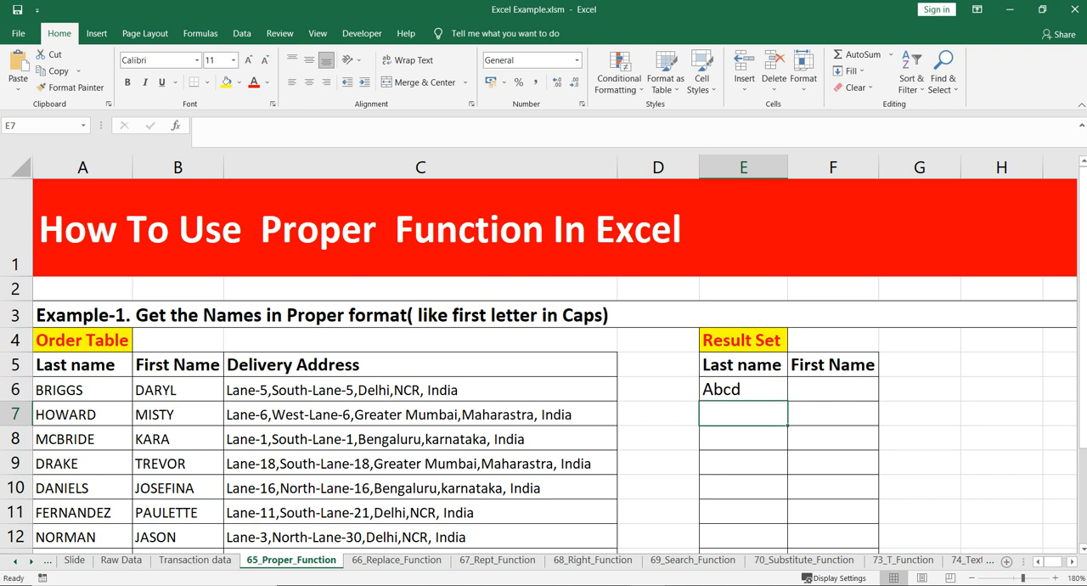
# Step: Inspect the text argument of the PROPER formula in E6 and its first letter without changing it
pyautogui.click(743, 390)
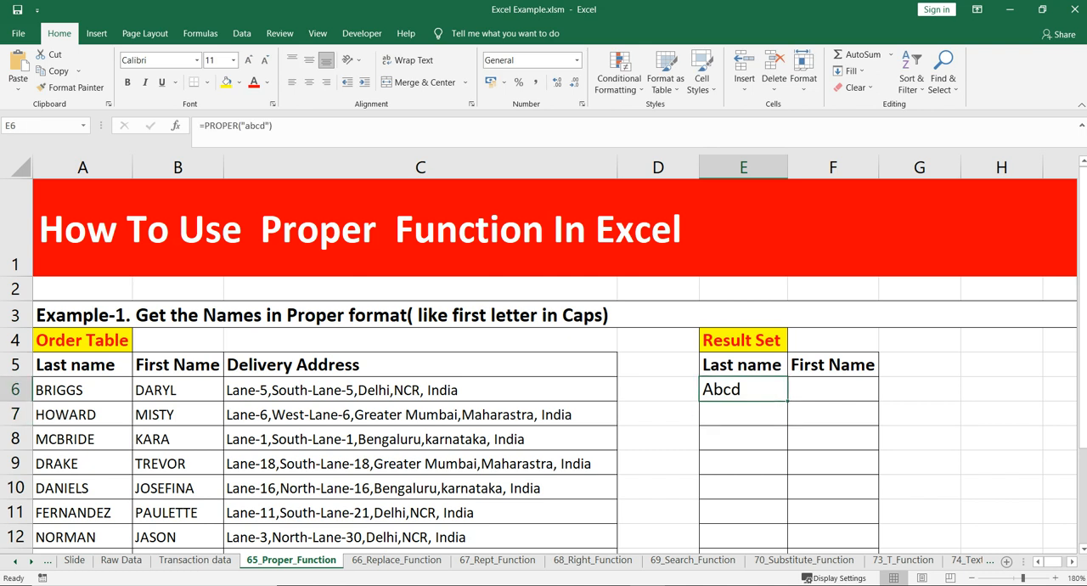
pyautogui.press('F2')
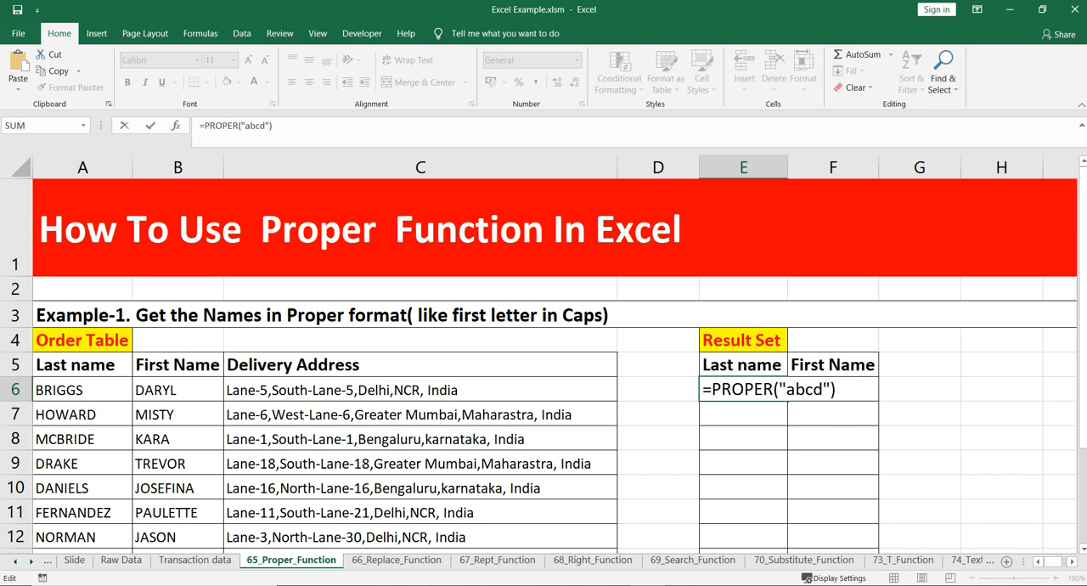
pyautogui.press('Escape')
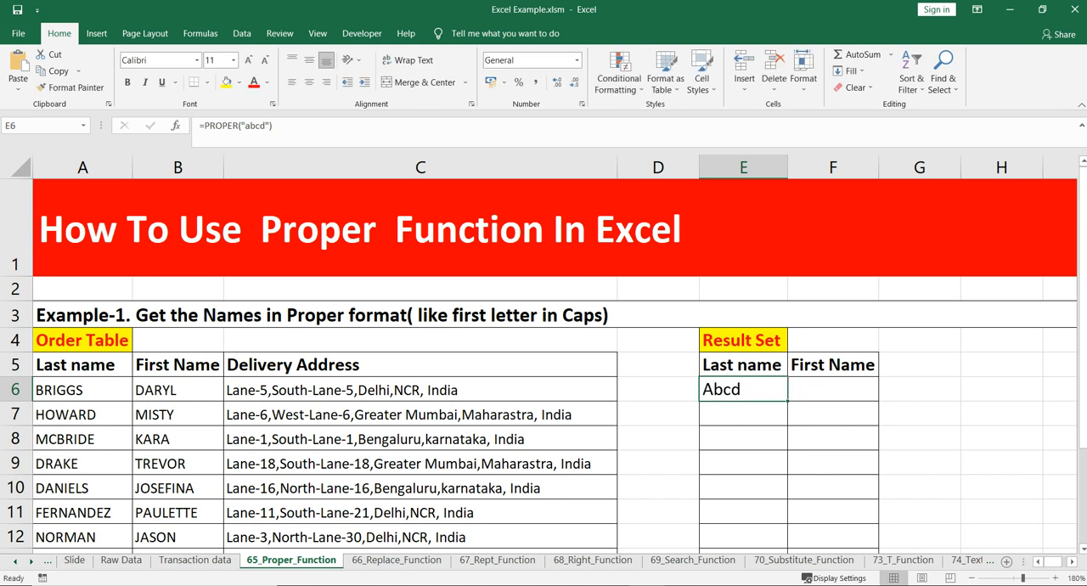
pyautogui.doubleClick(721, 390)
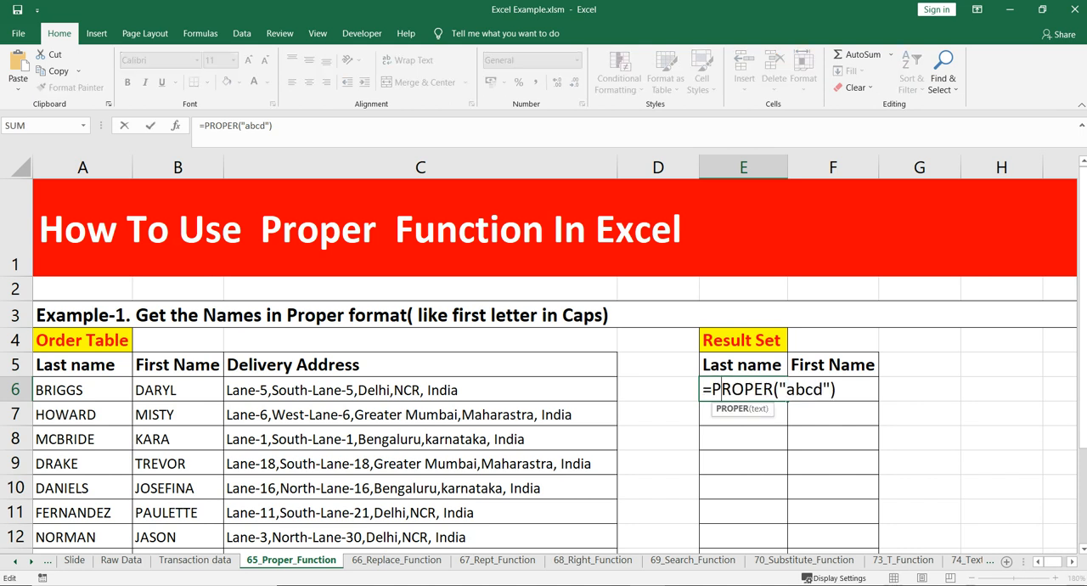
pyautogui.moveTo(786, 390); pyautogui.dragTo(824, 390)
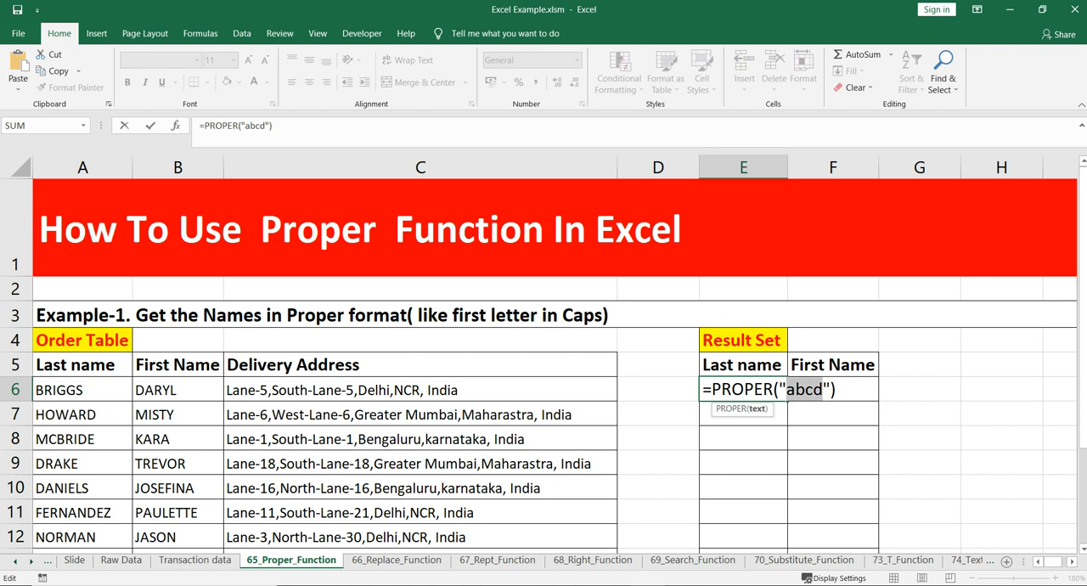
pyautogui.press('Escape')
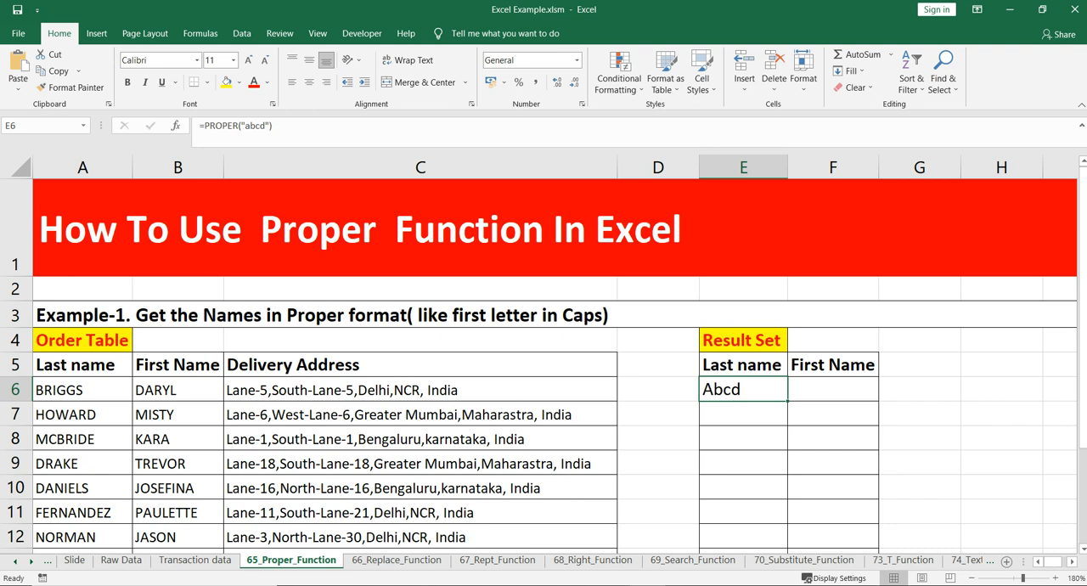
pyautogui.doubleClick(711, 390)
pyautogui.moveTo(786, 390); pyautogui.dragTo(795, 390)
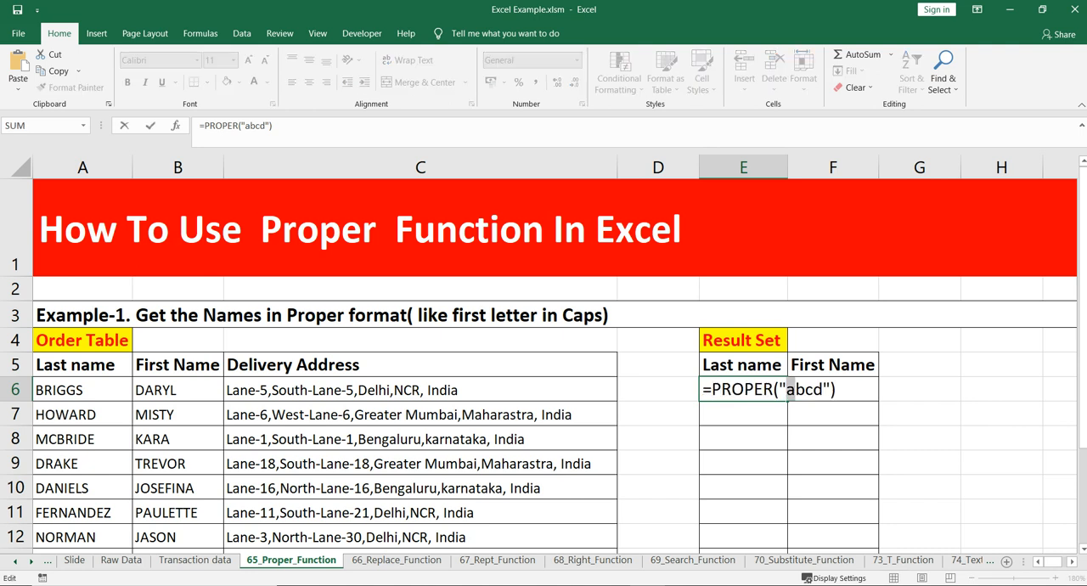
pyautogui.press('Escape')
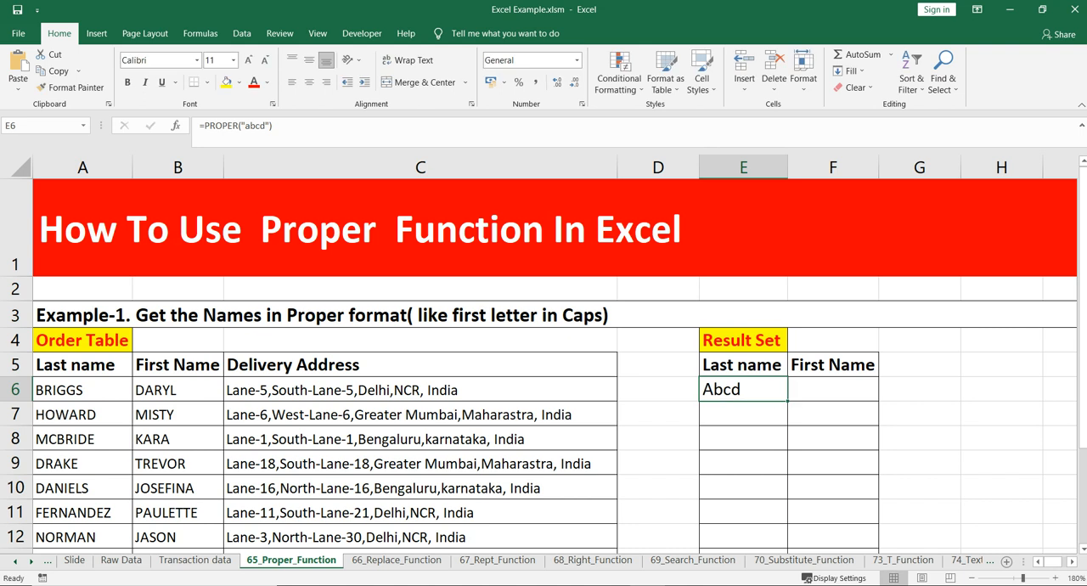
# Step: Replace the formula in E6 with =PROPER(A6) to convert the first last name, and check its cell reference
pyautogui.write('=pro')
pyautogui.press('Tab')
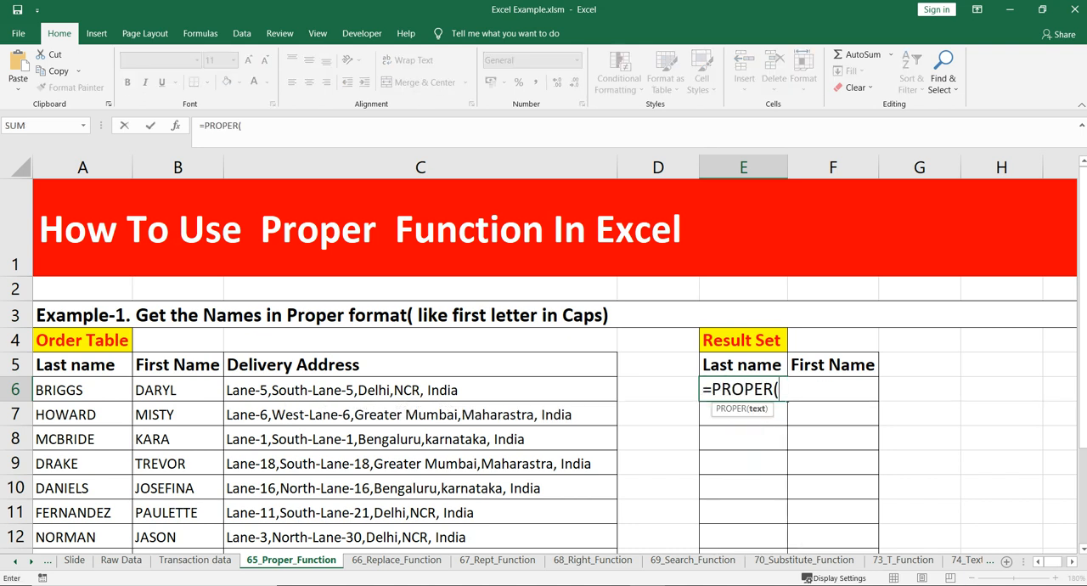
pyautogui.click(82, 390)
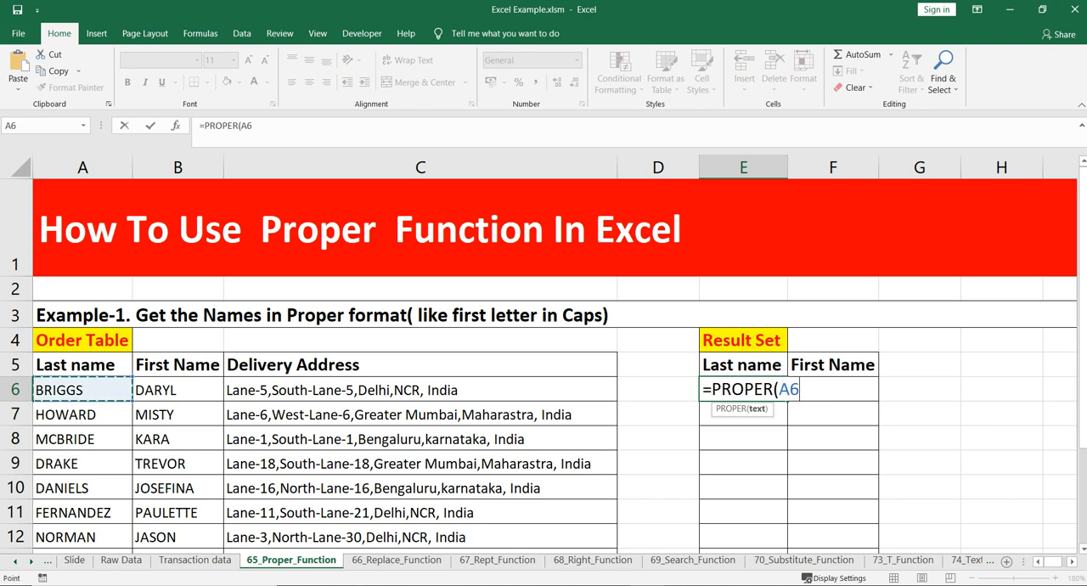
pyautogui.write(')')
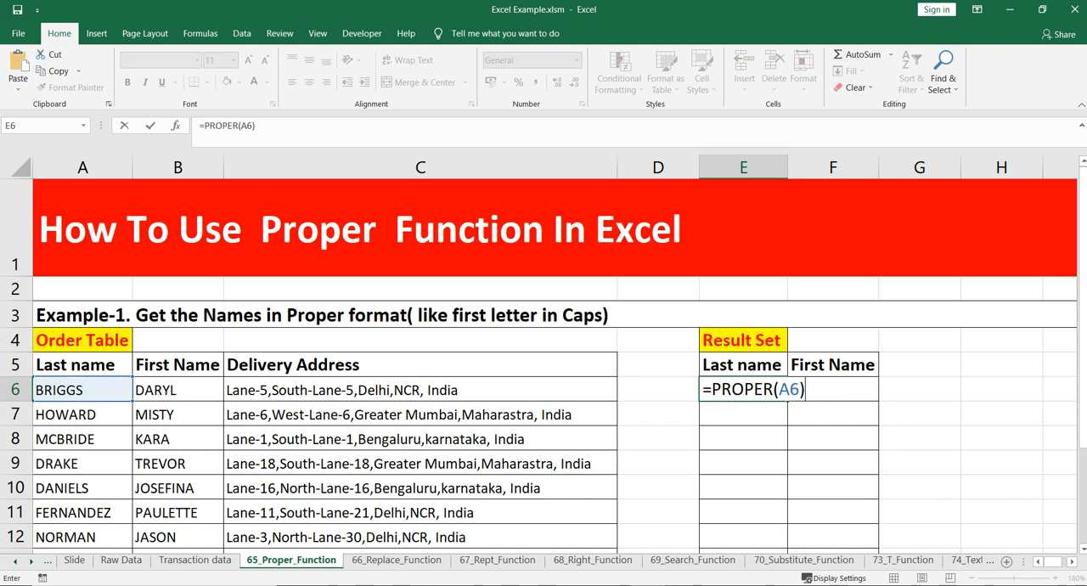
pyautogui.press('Return')
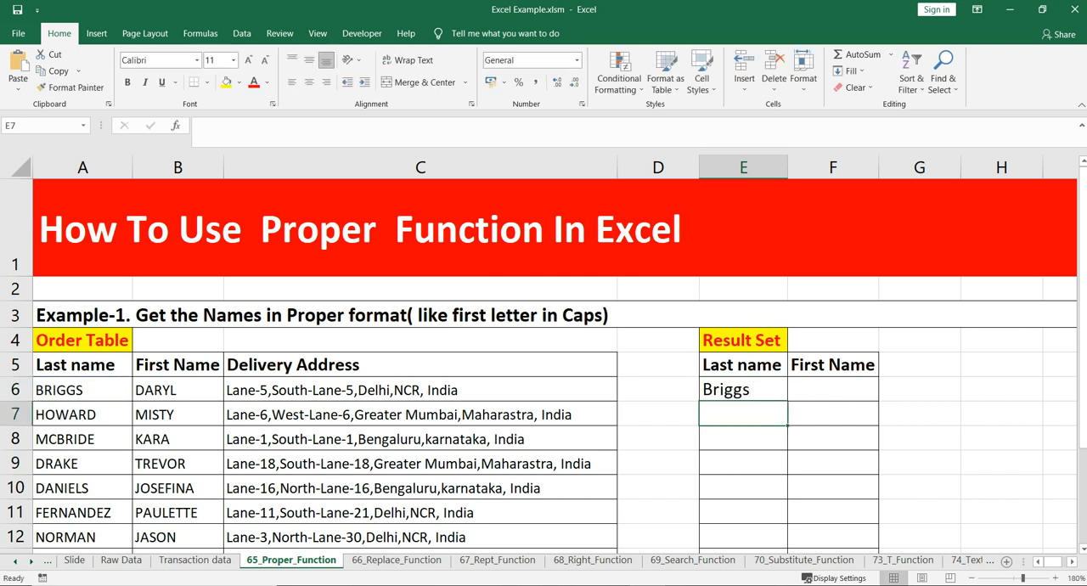
pyautogui.click(743, 390)
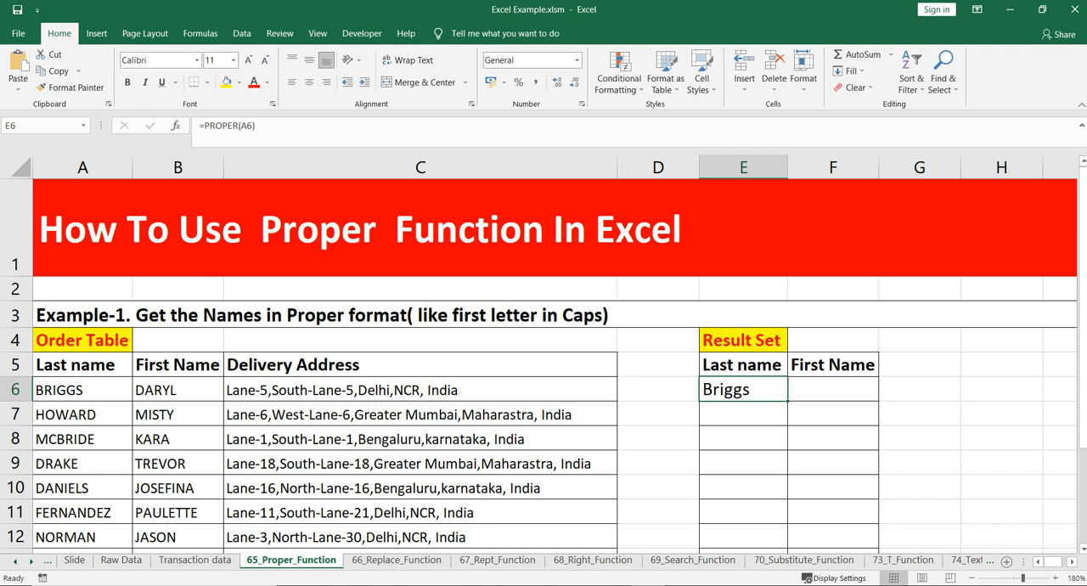
pyautogui.press('F2')
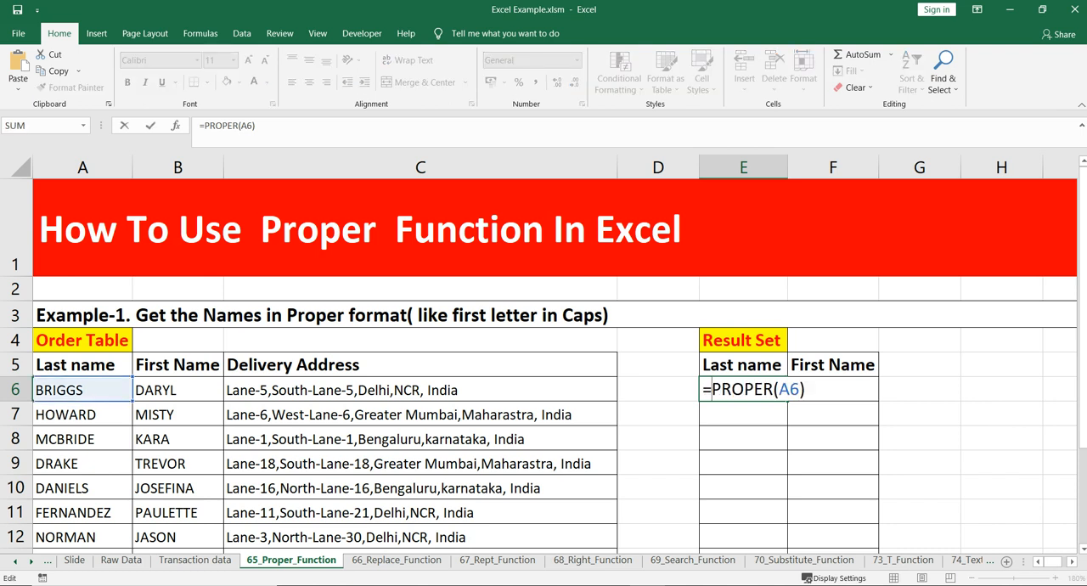
pyautogui.hotkey('ctrl', 'Return')
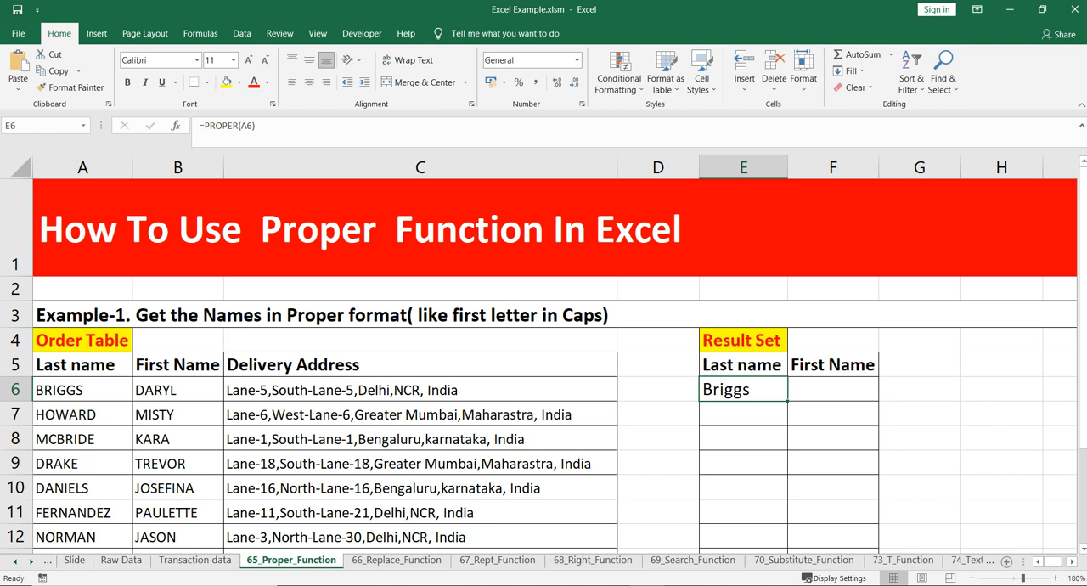
# Step: Enter =PROPER(B6) in F6 to convert the first entry of the Order Table's First Name column to proper case
pyautogui.click(832, 390)
pyautogui.write('=pr')
pyautogui.press('Tab')
pyautogui.click(177, 390)
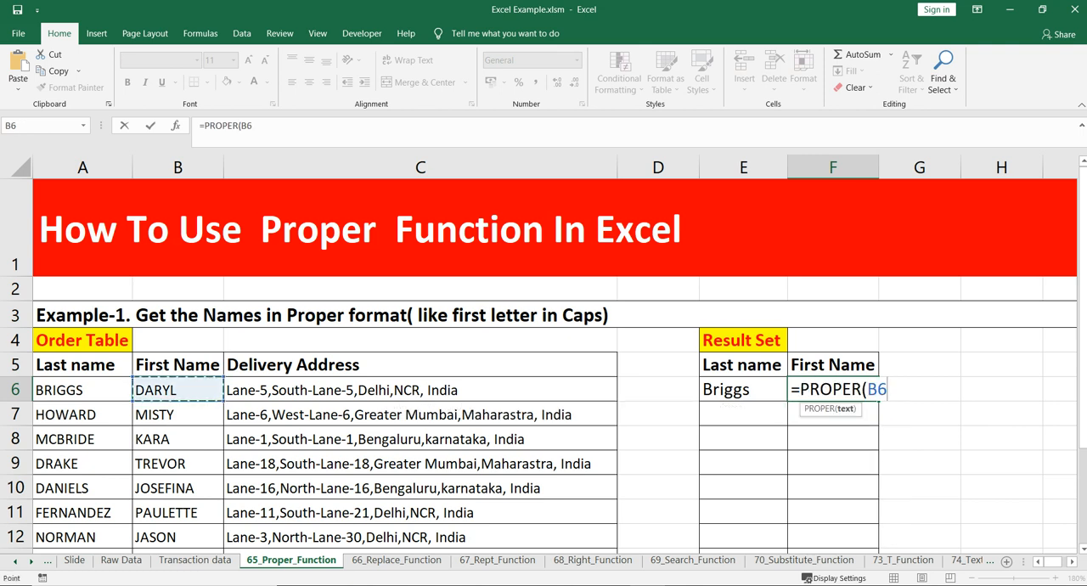
pyautogui.write(')')
pyautogui.press('Return')
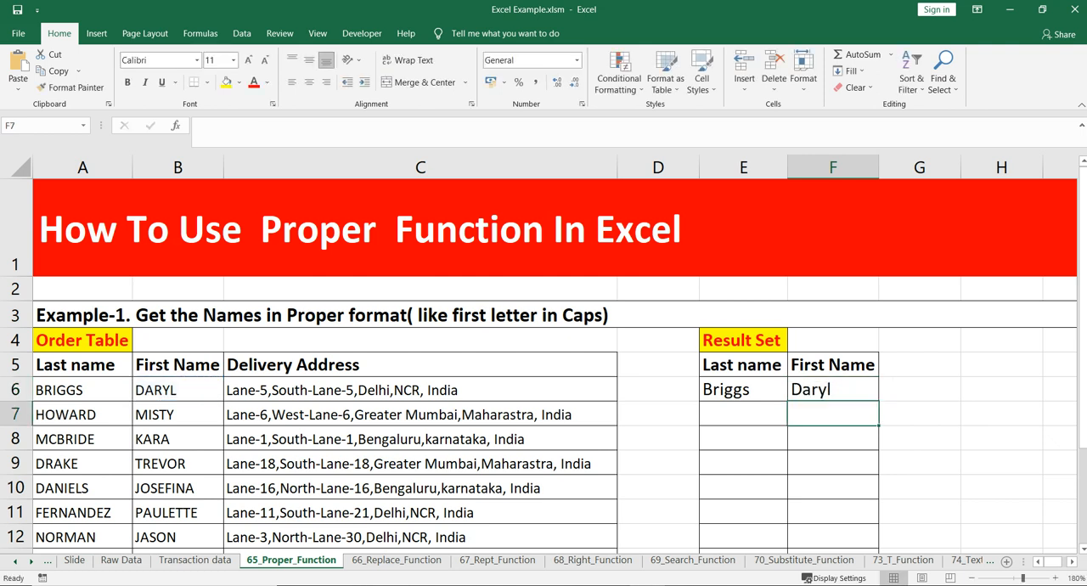
# Step: Try filling the PROPER formulas down the whole range E6:F16 from its first row, and undo the fill
pyautogui.click(742, 390)
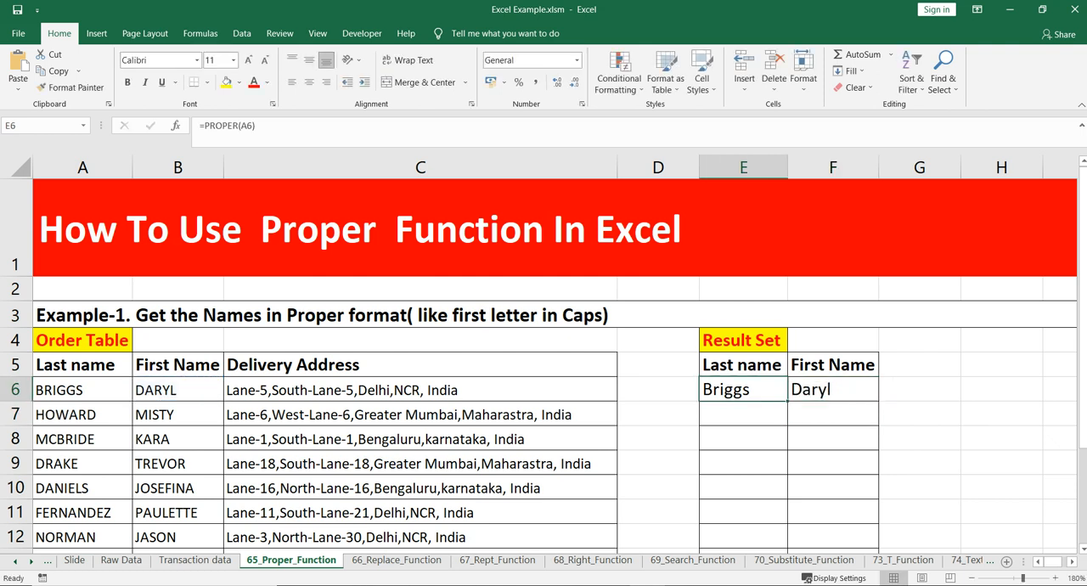
pyautogui.press('Down')
pyautogui.press('Down')
pyautogui.press('Down')
pyautogui.press('Down')
pyautogui.press('Down')
pyautogui.press('Down')
pyautogui.press('Down')
pyautogui.press('Down')
pyautogui.press('Down')
pyautogui.press('Down')
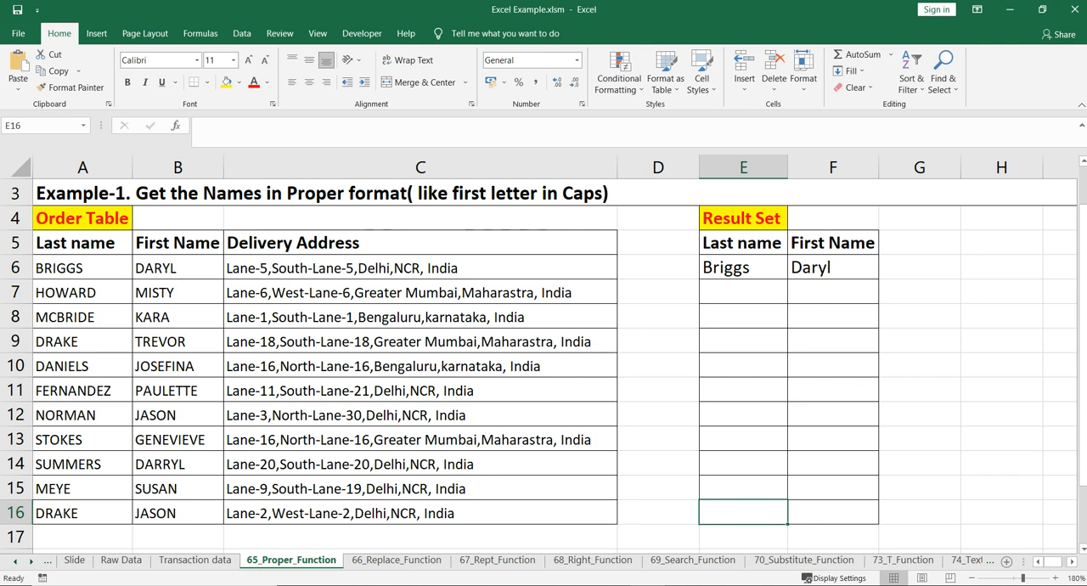
pyautogui.hotkey('shift', 'Up')
pyautogui.hotkey('shift', 'Up')
pyautogui.hotkey('shift', 'Up')
pyautogui.hotkey('shift', 'Up')
pyautogui.hotkey('shift', 'Up')
pyautogui.hotkey('shift', 'Up')
pyautogui.hotkey('shift', 'Up')
pyautogui.hotkey('shift', 'Up')
pyautogui.hotkey('shift', 'Up')
pyautogui.hotkey('shift', 'Up')
pyautogui.hotkey('shift', 'Right')
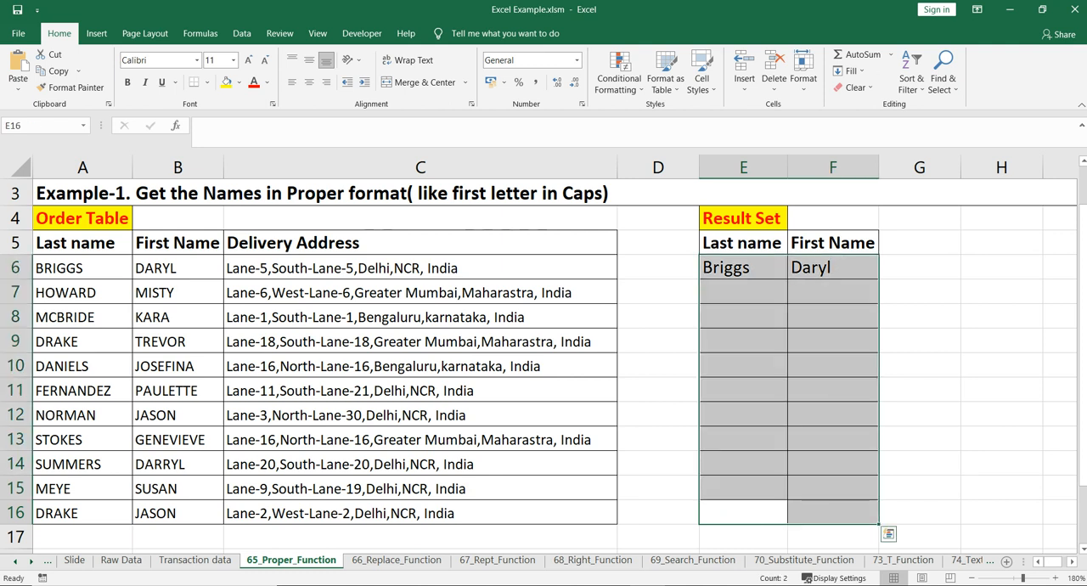
pyautogui.hotkey('ctrl', 'd')
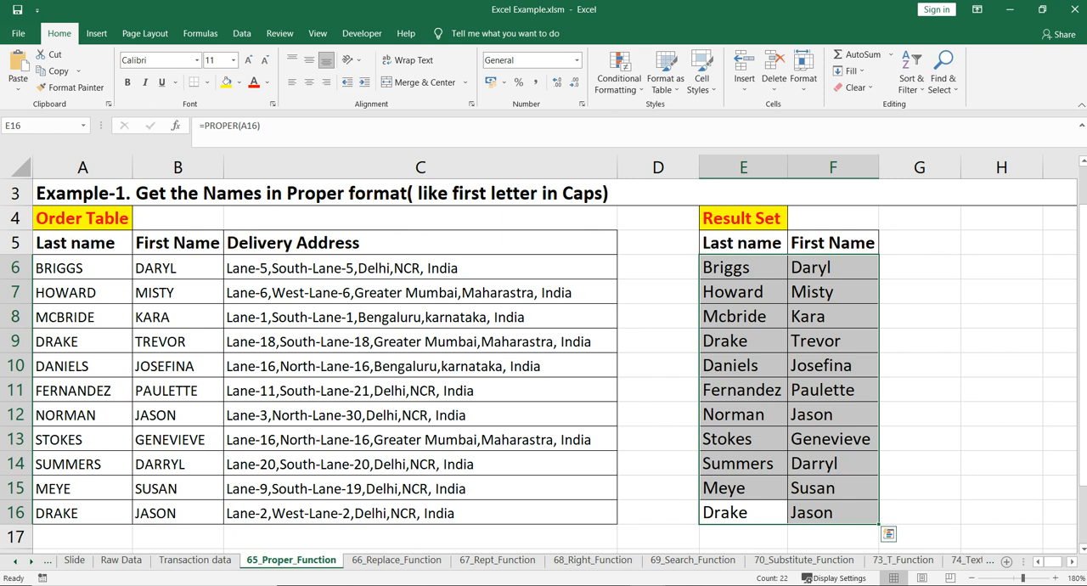
pyautogui.hotkey('ctrl', 'z')
# Step: Extend the PROPER formulas from E6:F6 down to row 16 so the Result Set covers every Order Table row
pyautogui.hotkey('ctrl', 'Up')
pyautogui.hotkey('shift', 'Right')
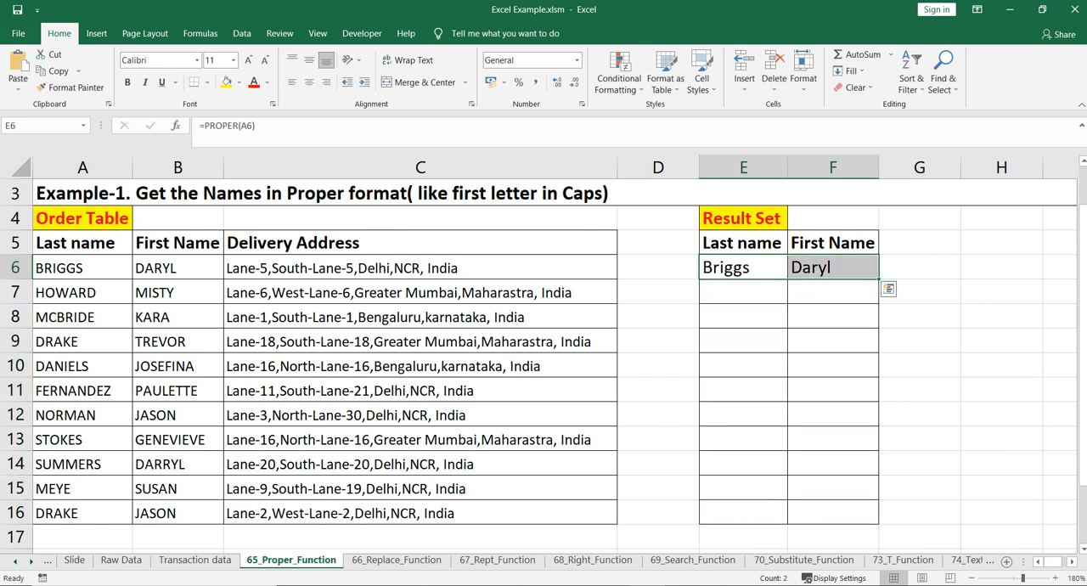
pyautogui.moveTo(878, 278); pyautogui.dragTo(878, 522)
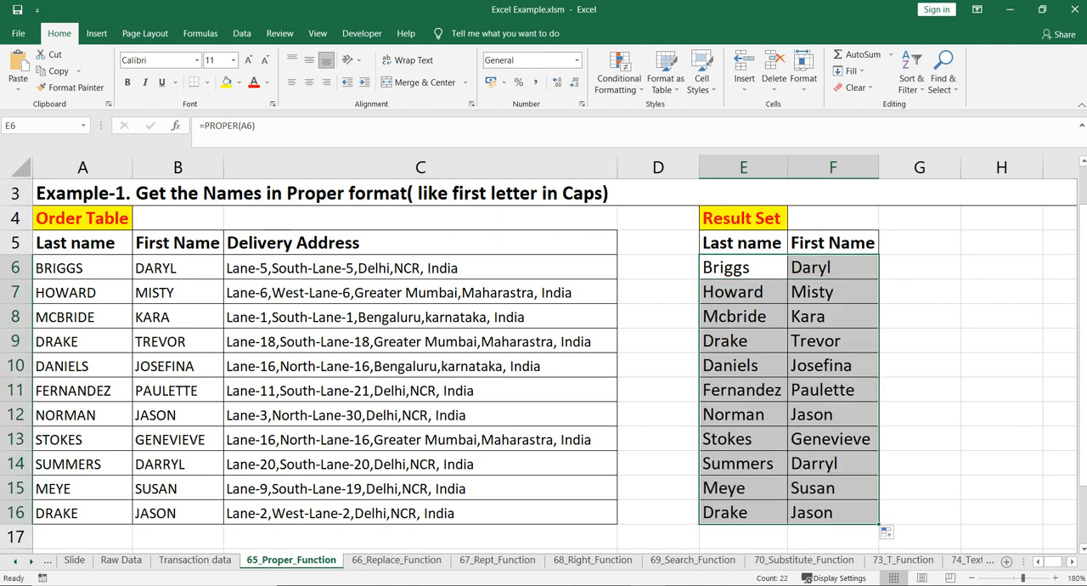